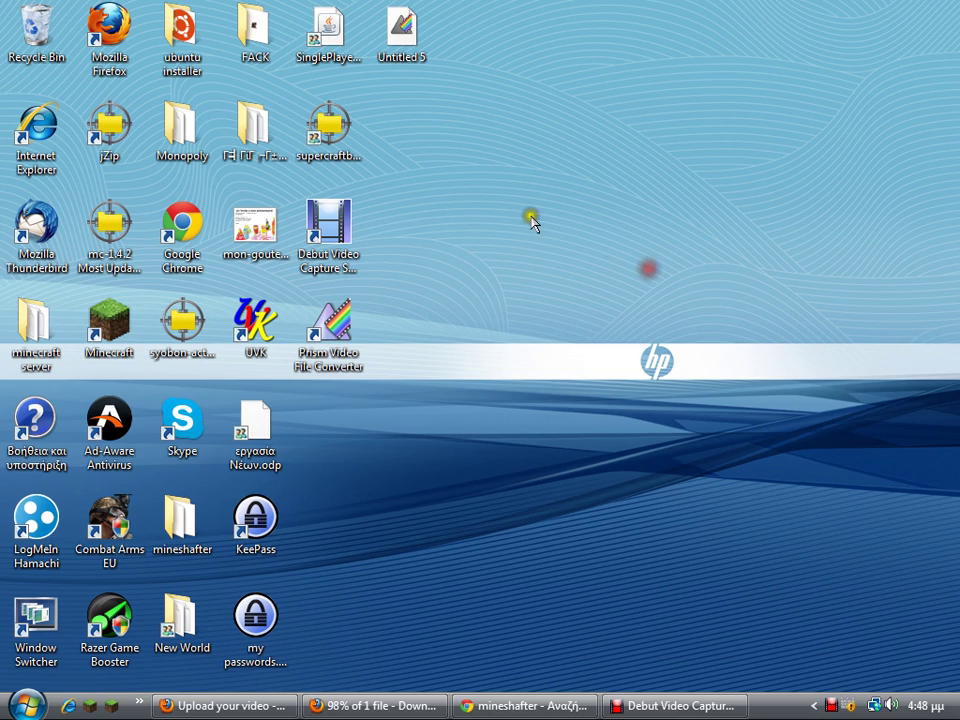
{"action": "left_click_drag", "start_coordinate": [329, 125], "coordinate": [400, 146]}
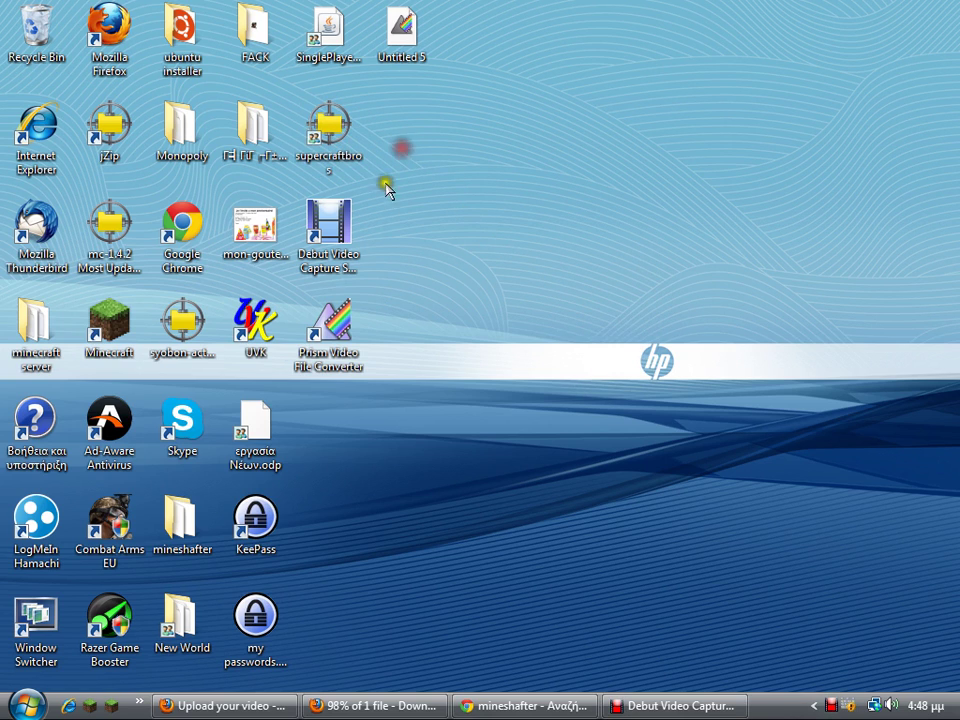
{"action": "left_click", "coordinate": [129, 352]}
{"action": "left_click", "coordinate": [540, 401]}
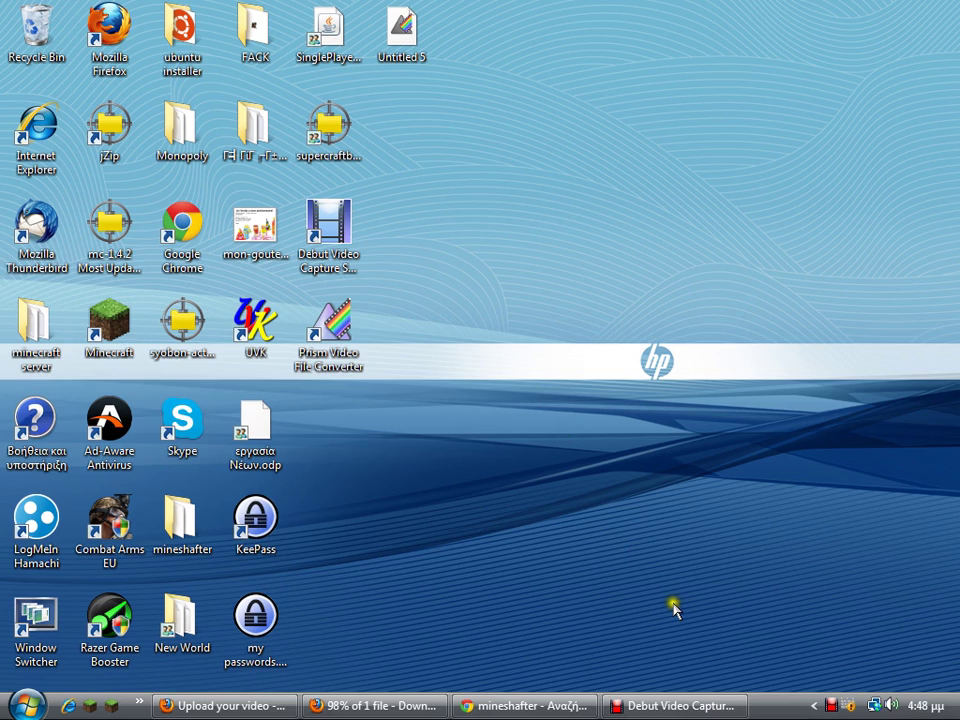
{"action": "right_click", "coordinate": [777, 706]}
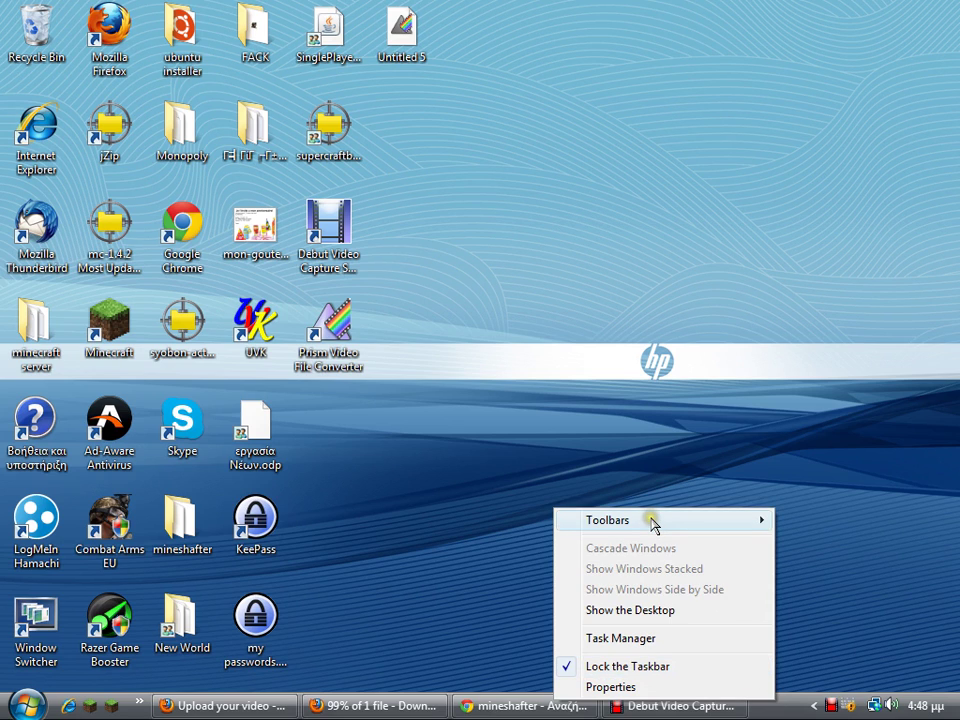
{"action": "mouse_move", "coordinate": [652, 524]}
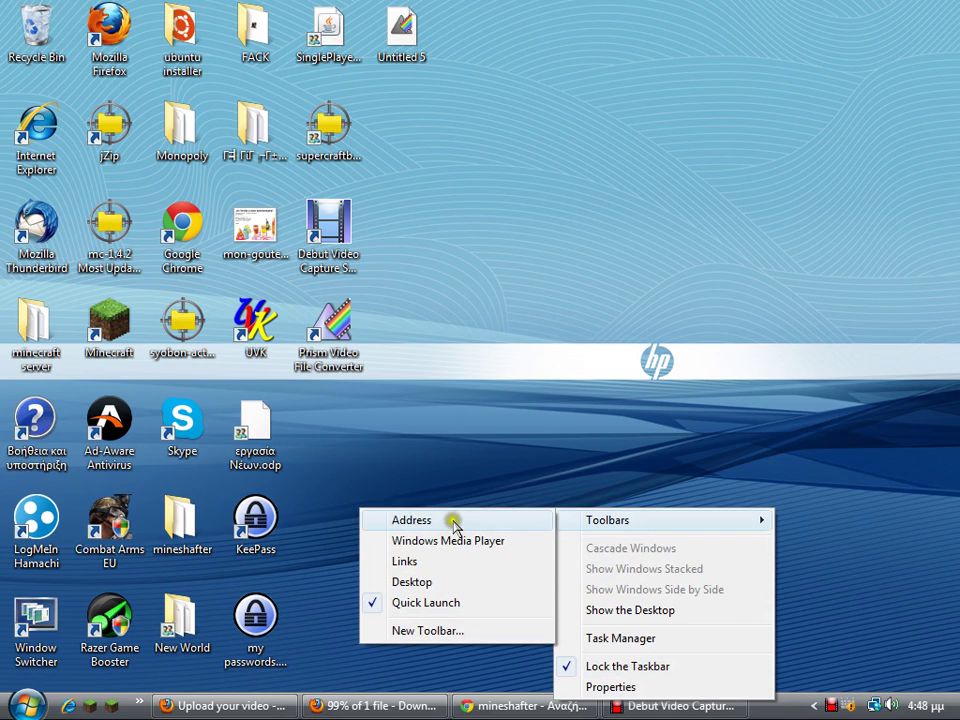
{"action": "left_click", "coordinate": [538, 438]}
{"action": "left_click", "coordinate": [27, 706]}
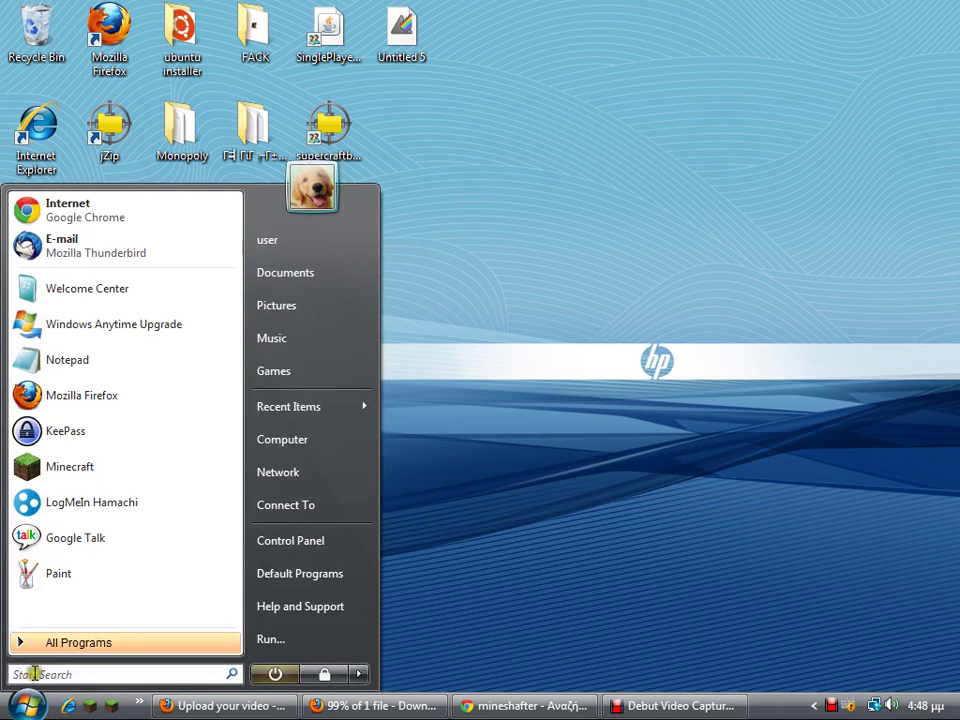
{"action": "left_click", "coordinate": [271, 640]}
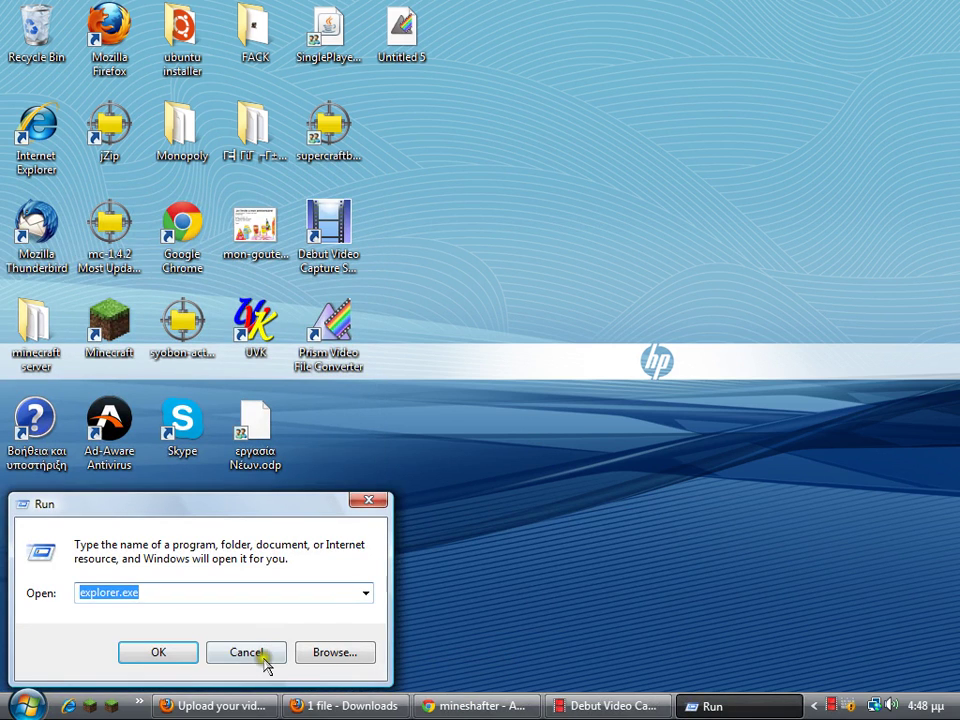
{"action": "left_click", "coordinate": [255, 651]}
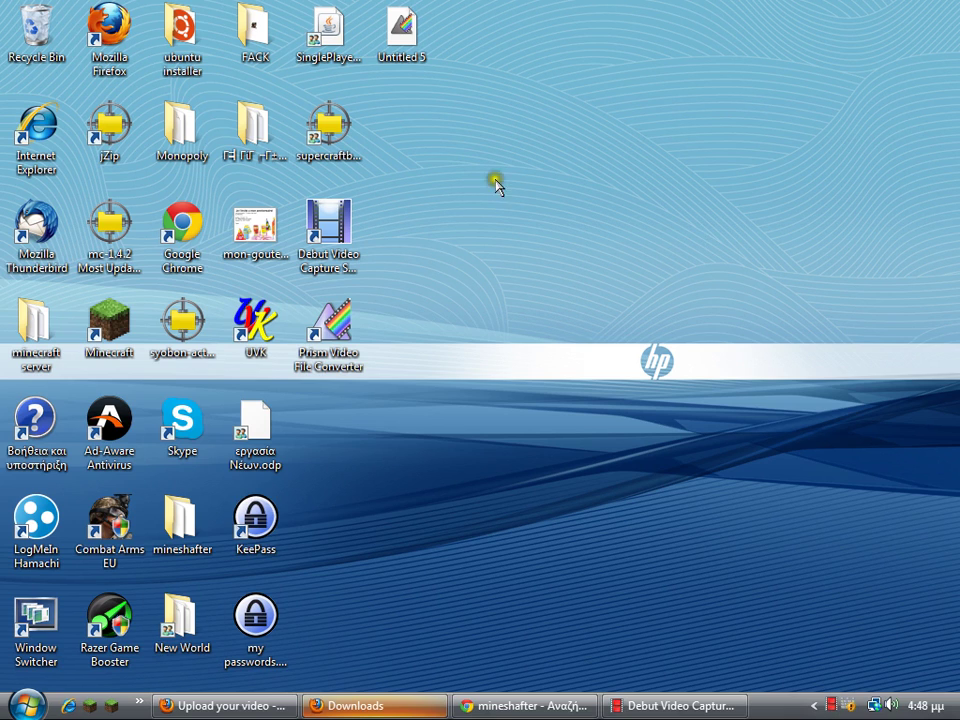
- Open the Minecraft data folder from the system search using the path %appdata%/.minecraft
{"action": "left_click", "coordinate": [596, 195]}
{"action": "left_click", "coordinate": [27, 705]}
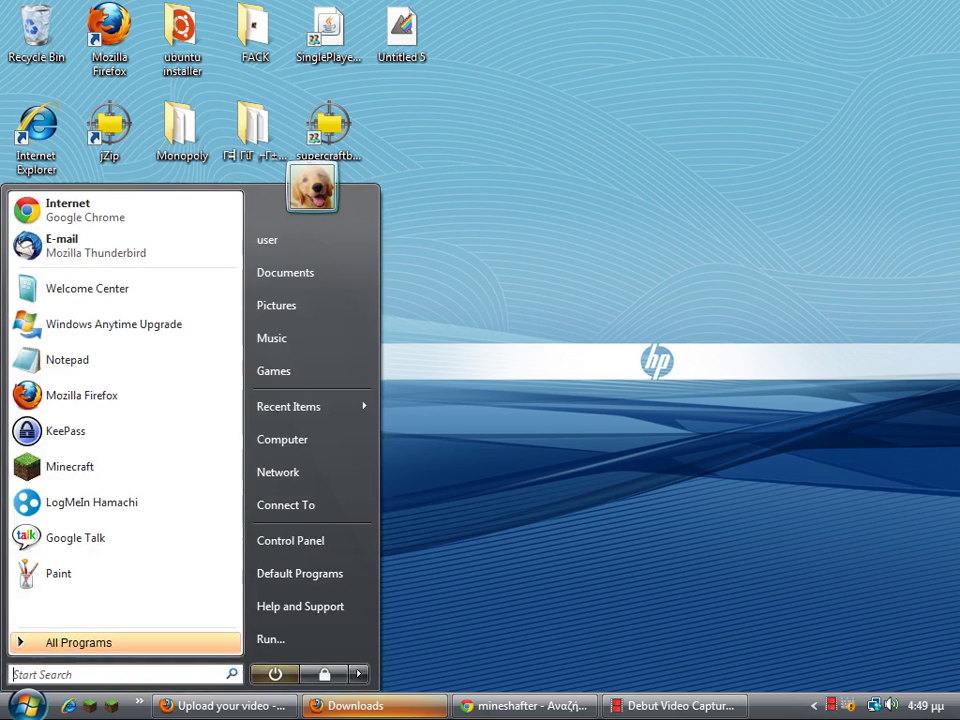
{"action": "left_click", "coordinate": [150, 676]}
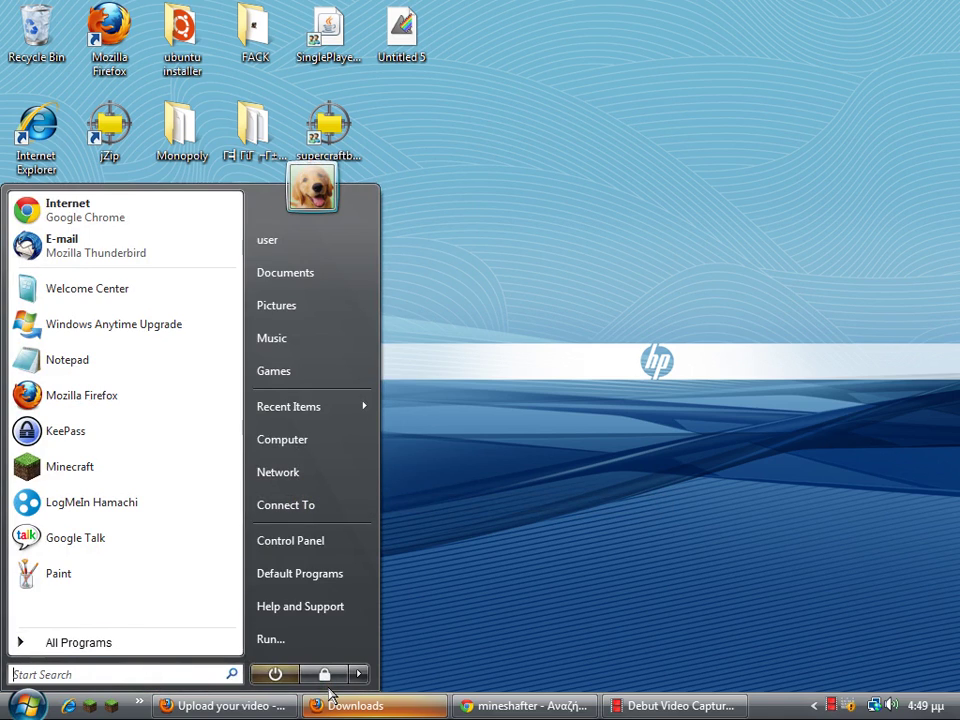
{"action": "type", "text": "%"}
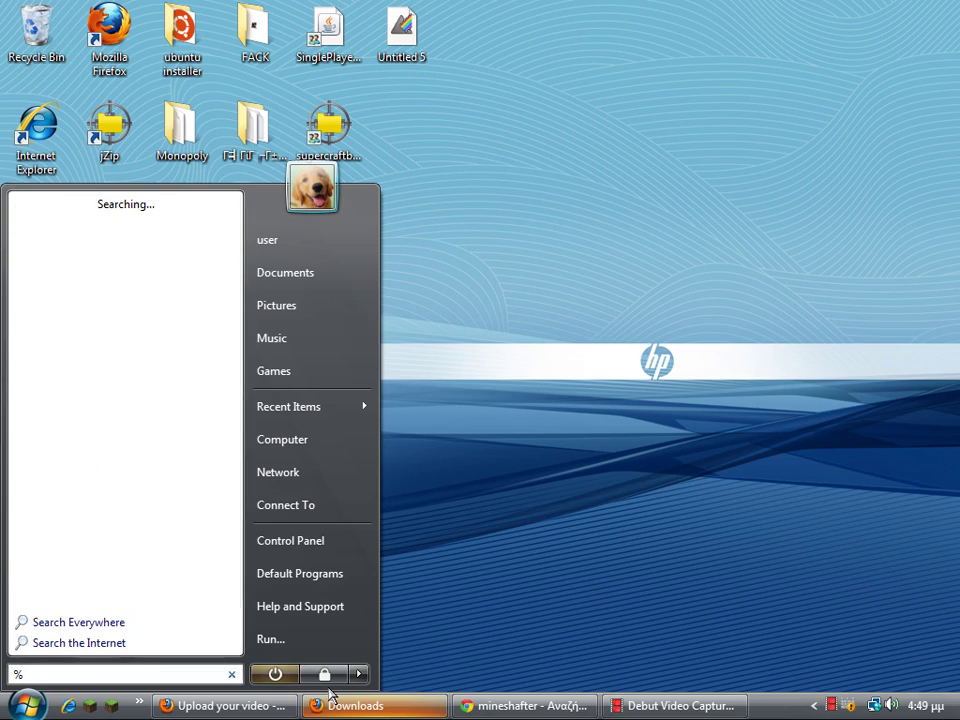
{"action": "type", "text": "appdata%"}
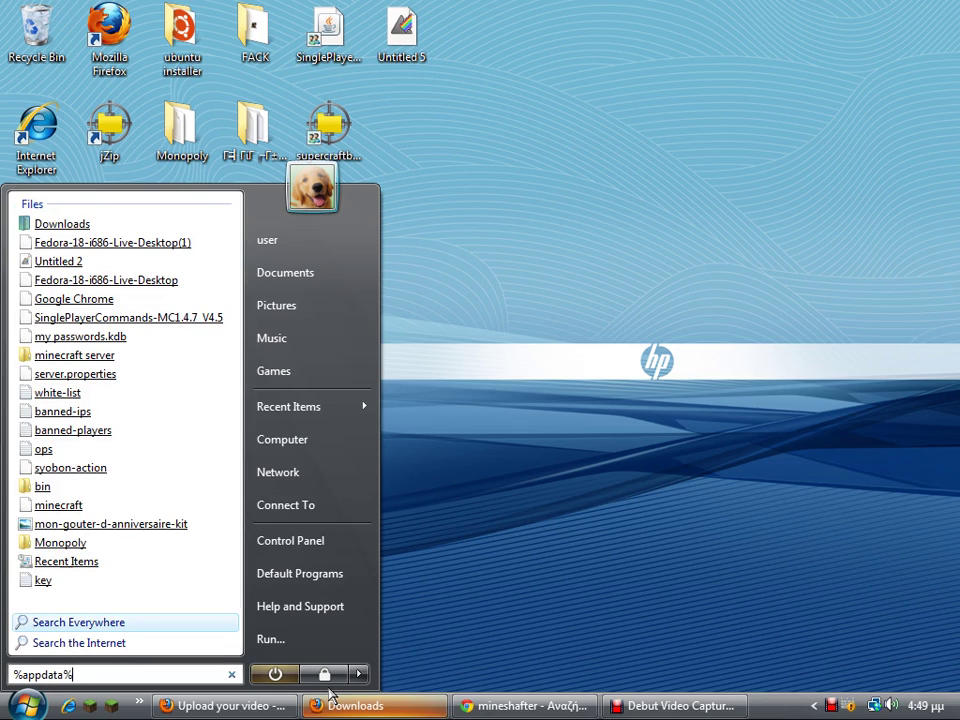
{"action": "type", "text": "/.mincraft"}
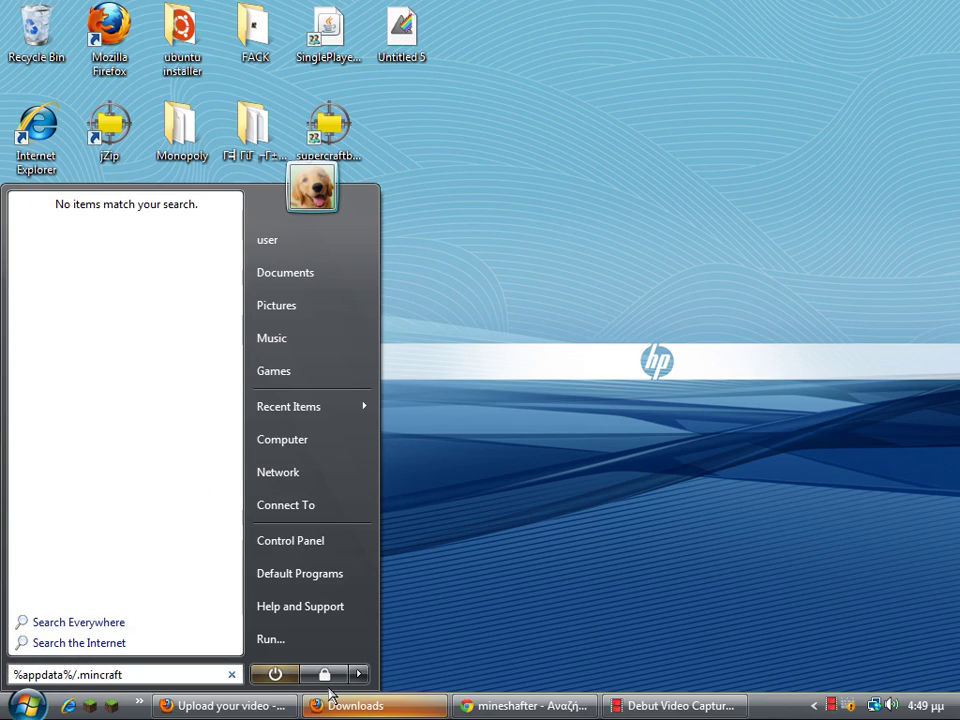
{"action": "key", "text": "BackSpace"}
{"action": "key", "text": "BackSpace"}
{"action": "key", "text": "BackSpace"}
{"action": "key", "text": "BackSpace"}
{"action": "key", "text": "BackSpace"}
{"action": "type", "text": "ecr"}
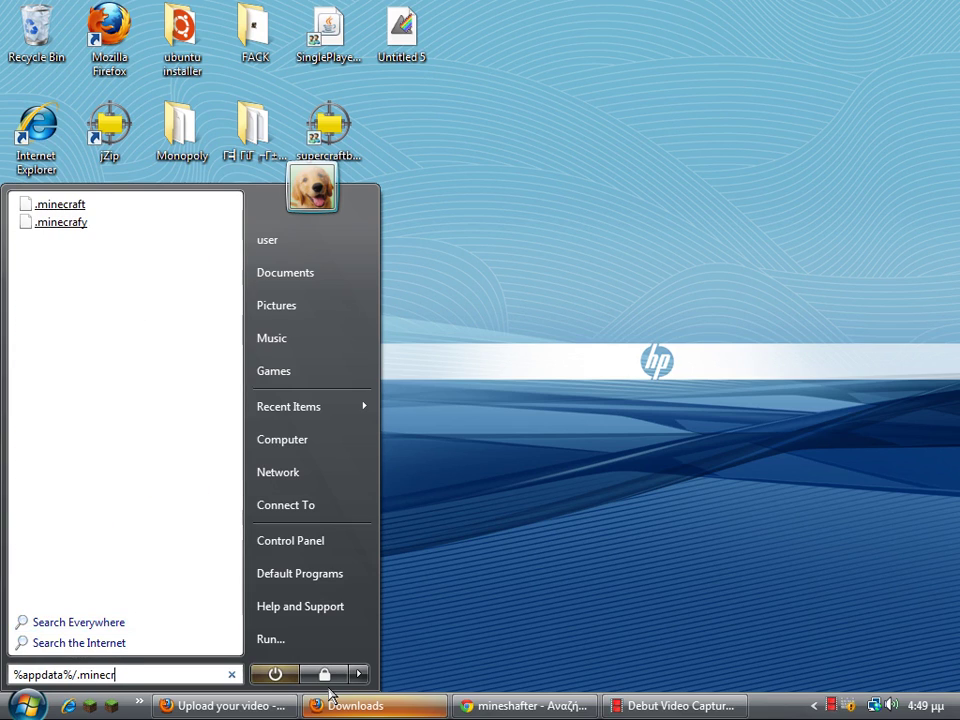
{"action": "type", "text": "aft"}
{"action": "key", "text": "Return"}
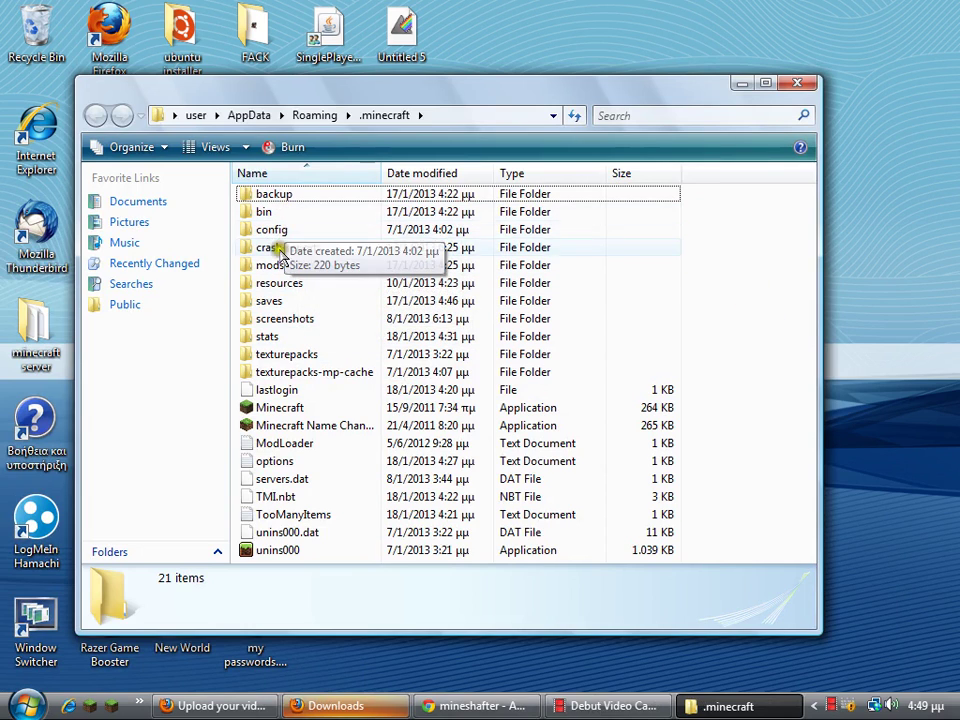
- Extract the supercraftbros archive from the desktop into the saves folder, with showing extracted files when complete turned off
{"action": "double_click", "coordinate": [283, 300]}
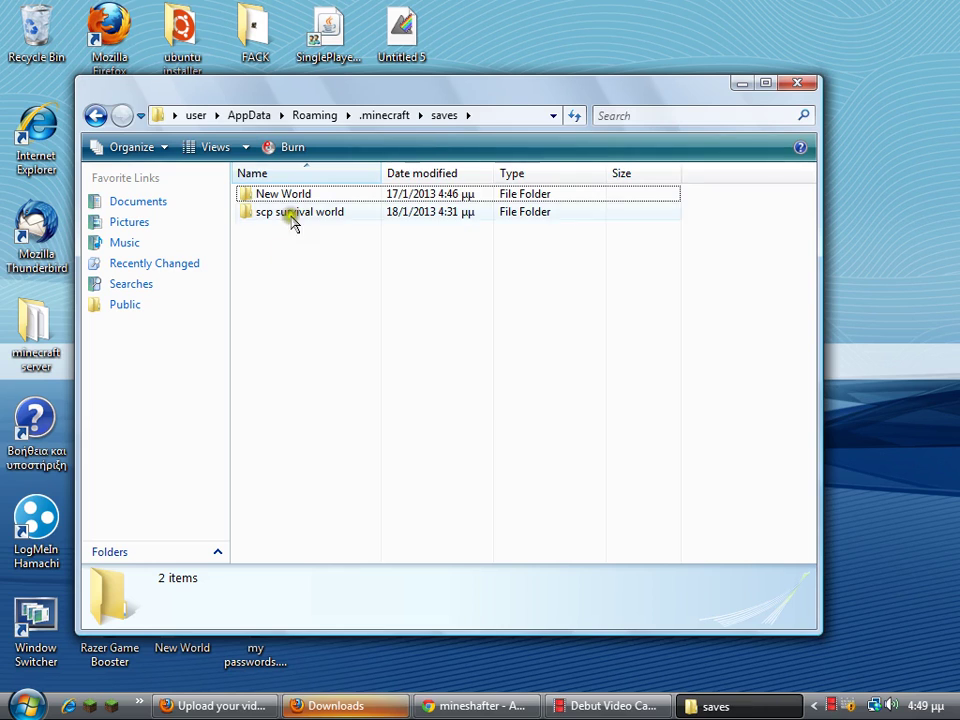
{"action": "left_click_drag", "start_coordinate": [237, 90], "coordinate": [578, 108]}
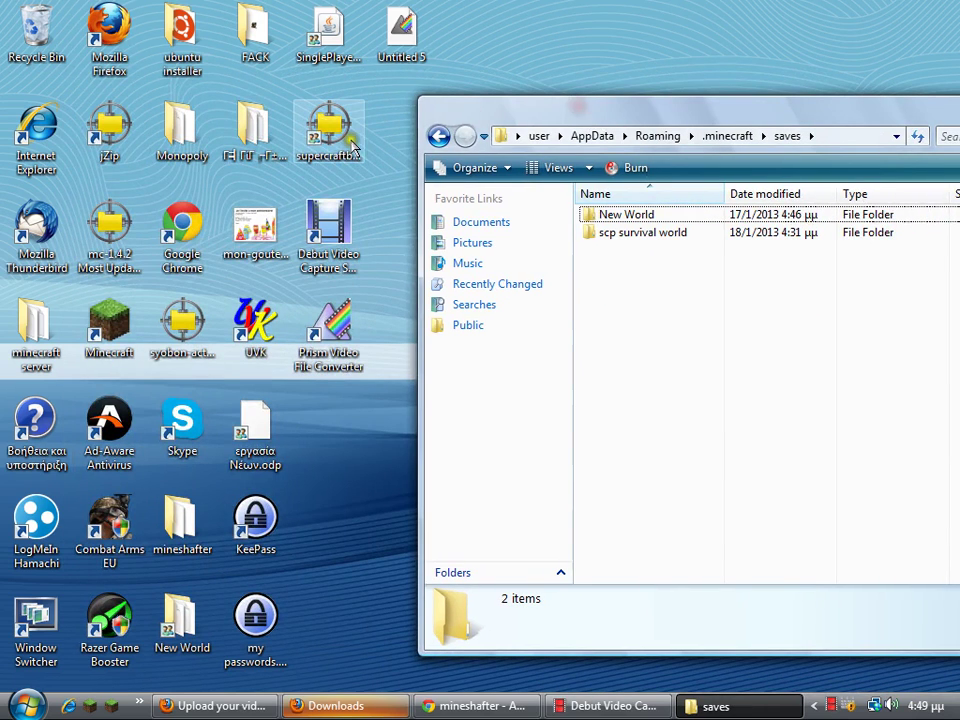
{"action": "left_click_drag", "start_coordinate": [310, 118], "coordinate": [633, 300]}
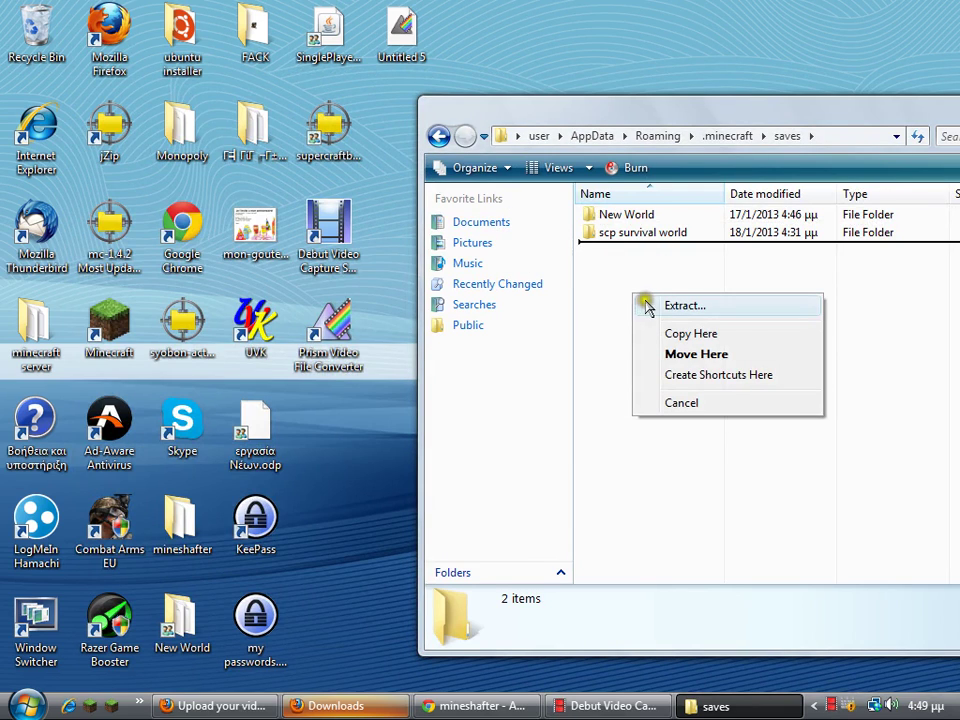
{"action": "left_click", "coordinate": [643, 303]}
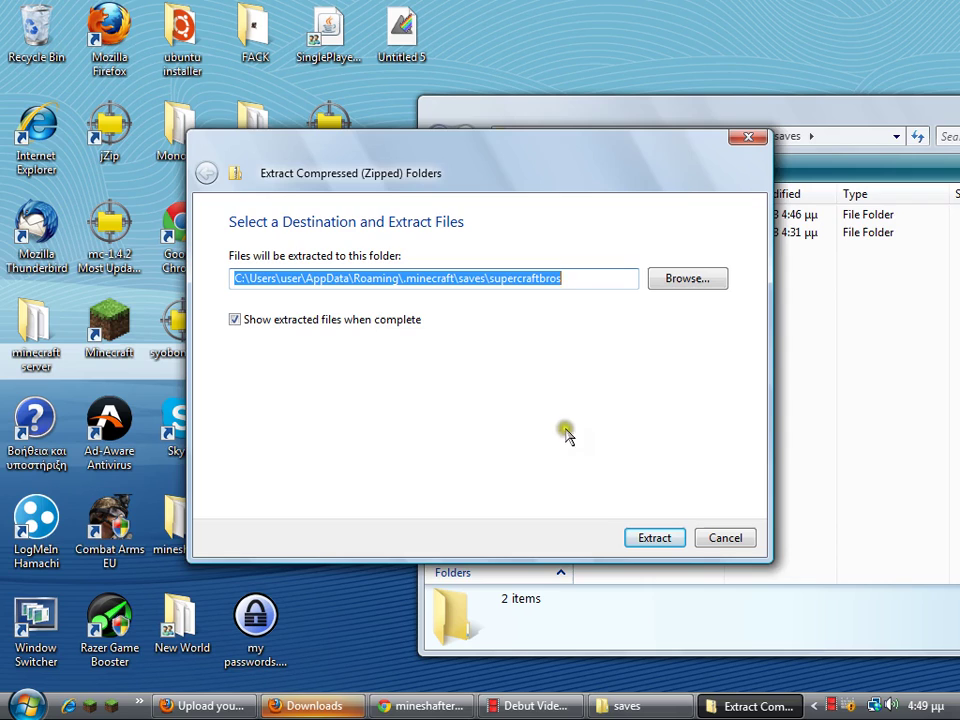
{"action": "left_click", "coordinate": [408, 326]}
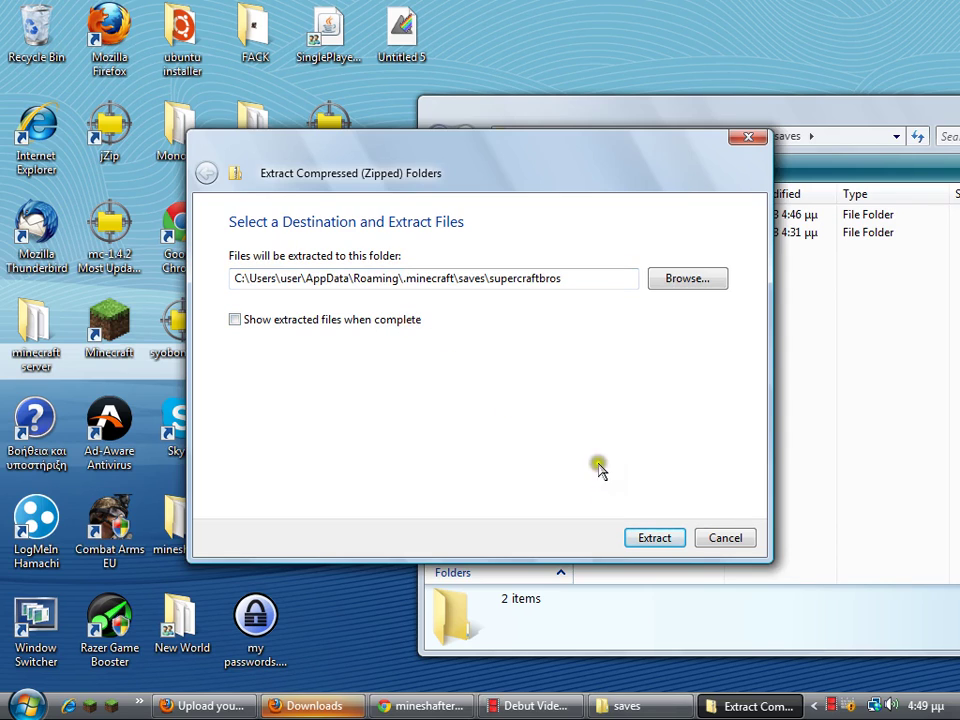
{"action": "left_click", "coordinate": [654, 538]}
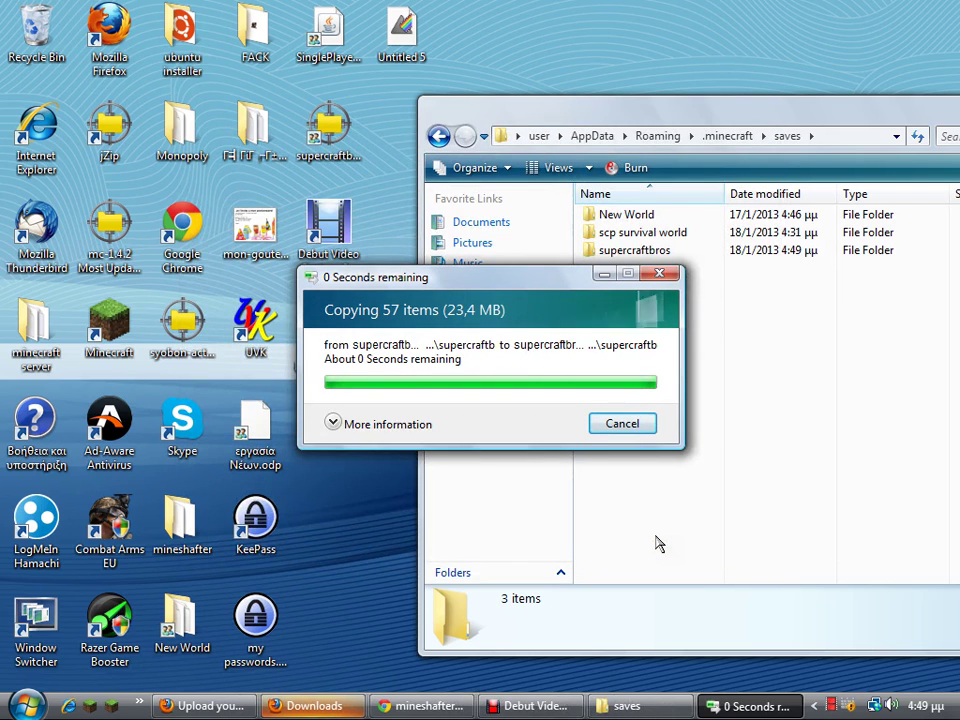
- Open the extracted supercraftbros folder and copy the SuperCraftBros folder inside it
{"action": "left_click", "coordinate": [654, 252]}
{"action": "double_click", "coordinate": [654, 252]}
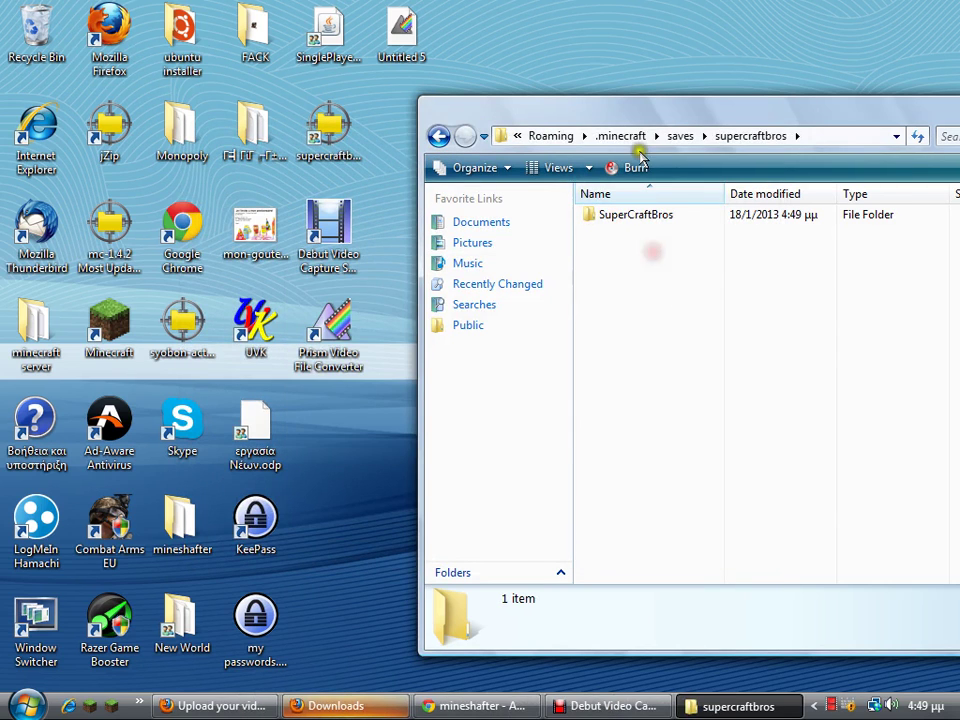
{"action": "left_click_drag", "start_coordinate": [625, 110], "coordinate": [428, 131]}
{"action": "right_click", "coordinate": [436, 241]}
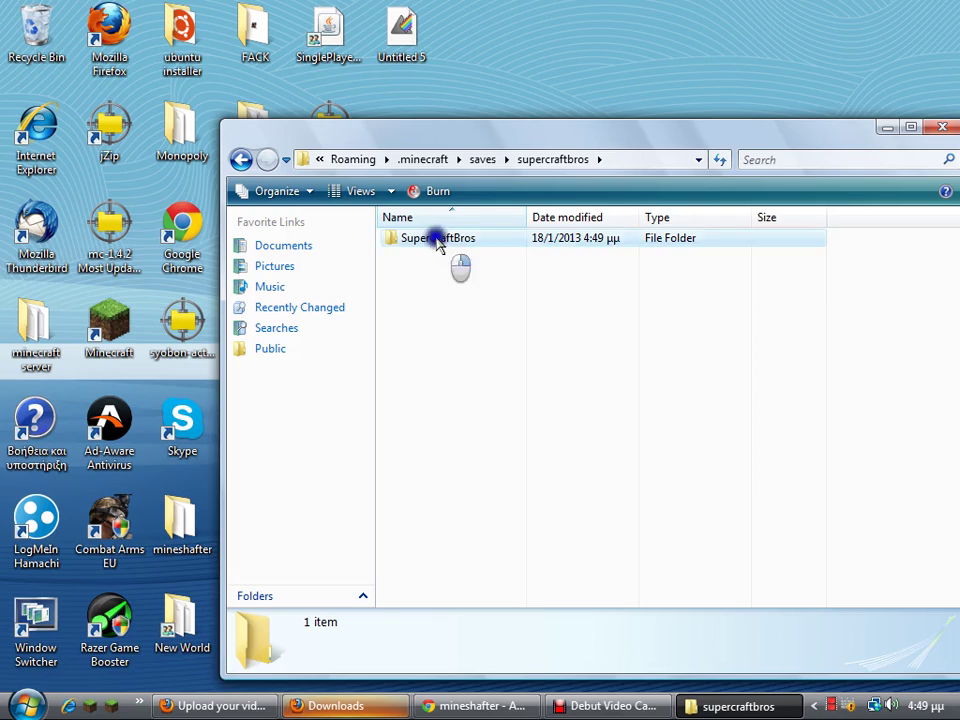
{"action": "left_click", "coordinate": [484, 424]}
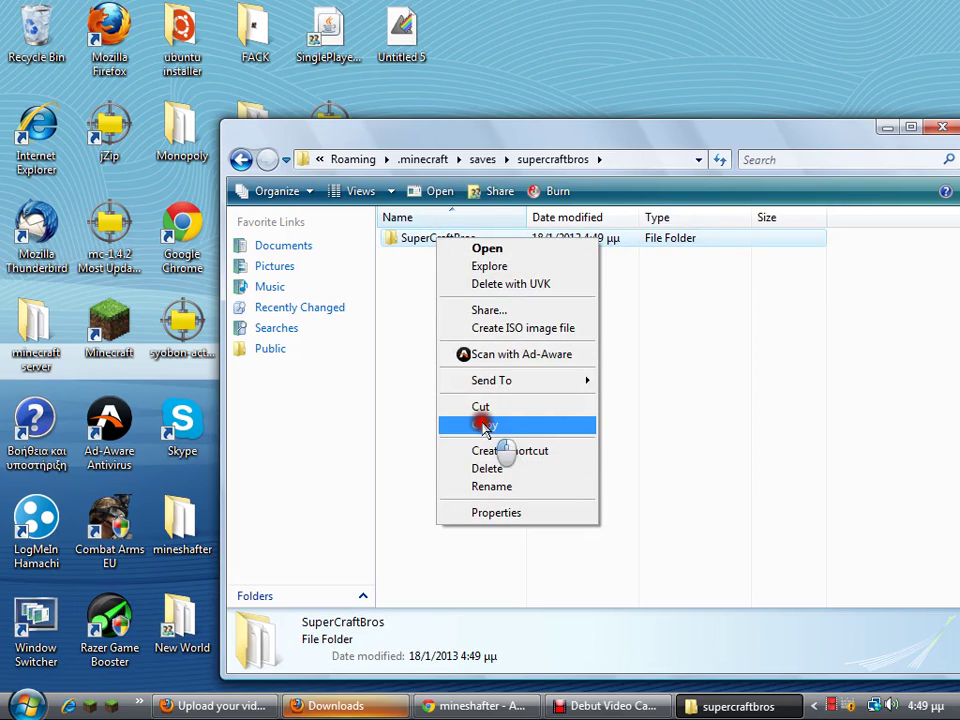
{"action": "double_click", "coordinate": [467, 232]}
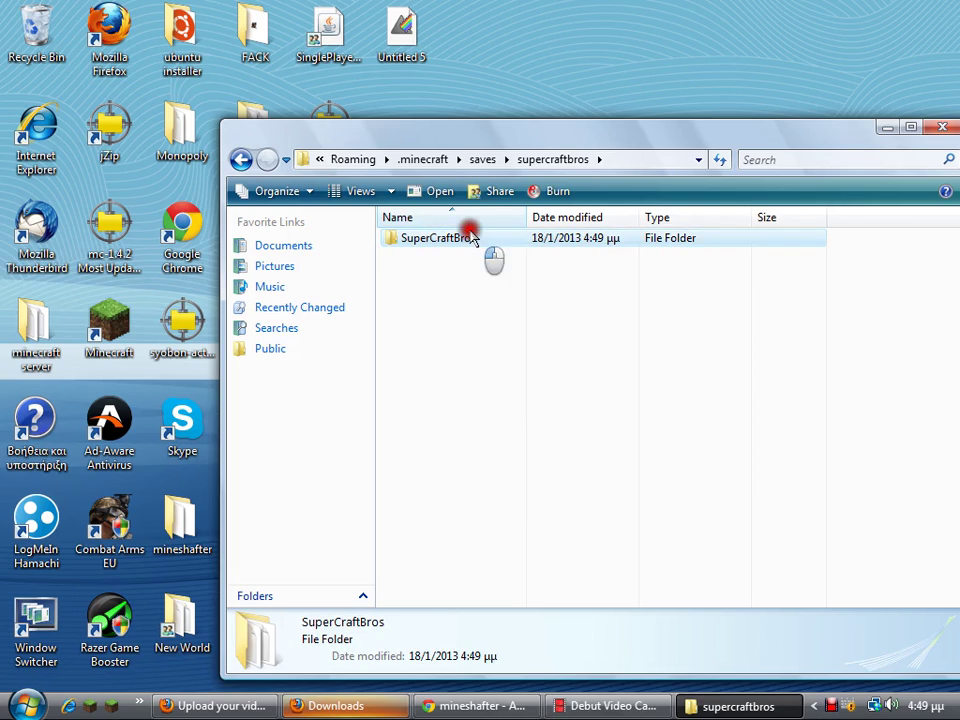
- Return to the saves folder and paste the copied SuperCraftBros folder there, merging it with the existing supercraftbros folder
{"action": "double_click", "coordinate": [240, 159]}
{"action": "double_click", "coordinate": [430, 274]}
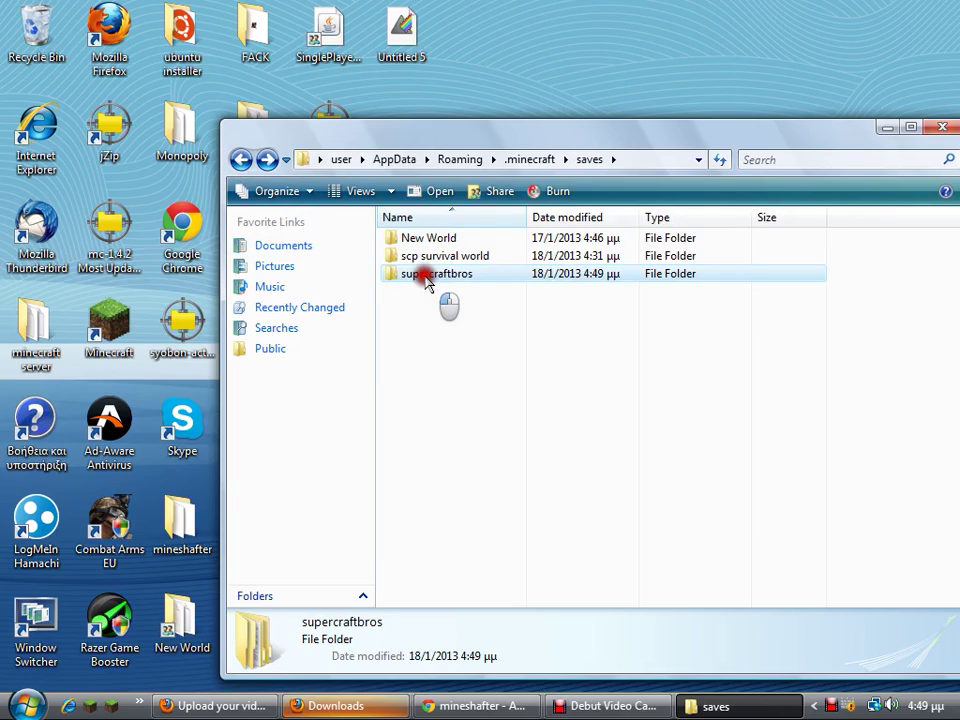
{"action": "left_click", "coordinate": [240, 159]}
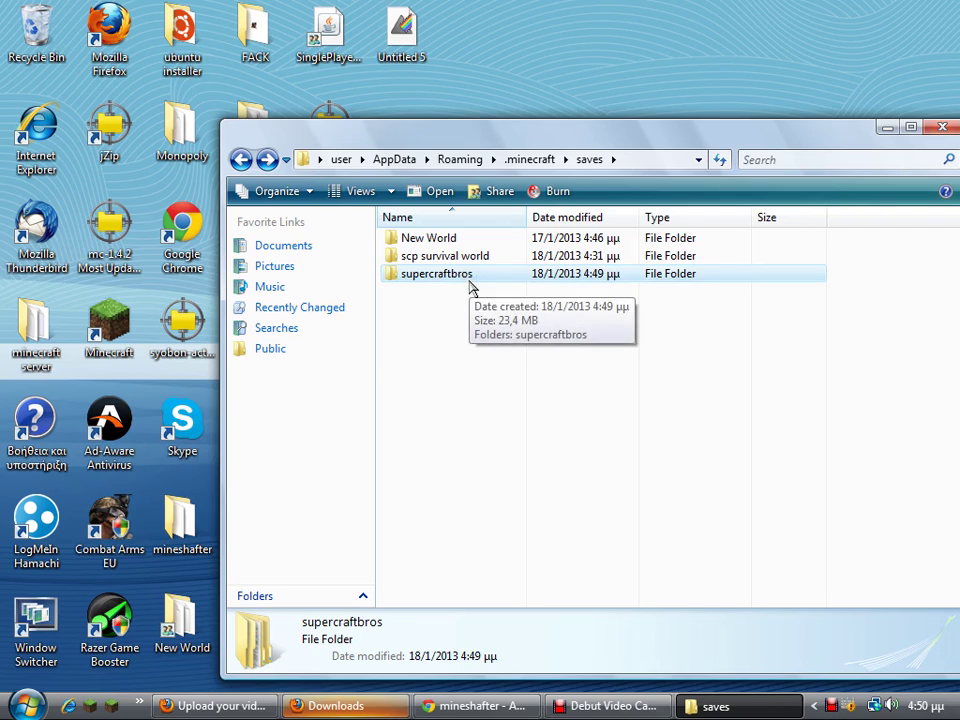
{"action": "right_click", "coordinate": [469, 313]}
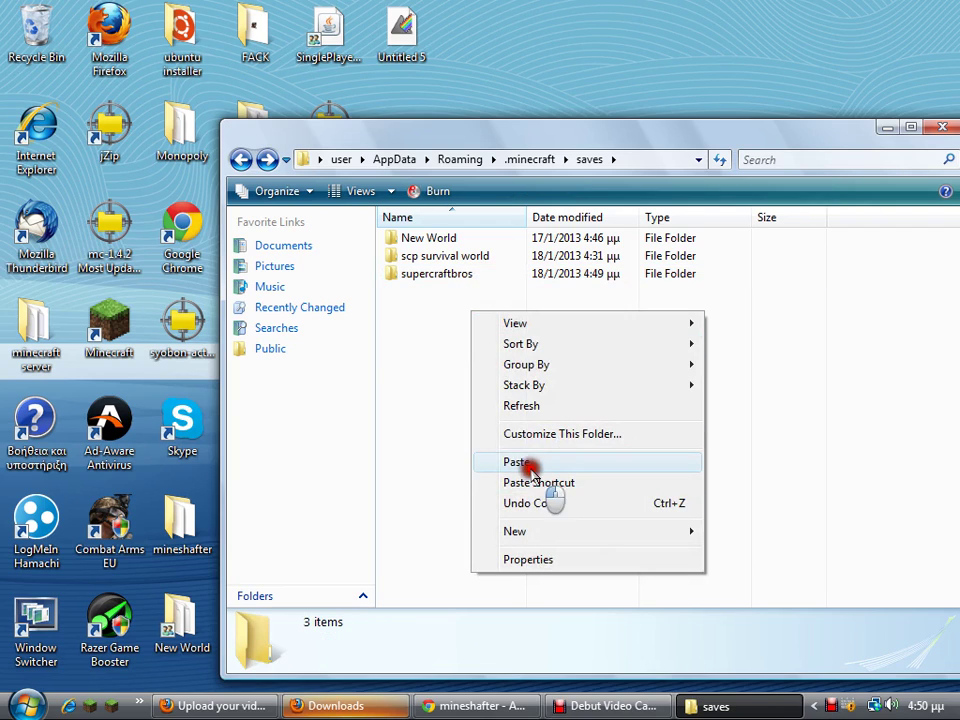
{"action": "left_click", "coordinate": [528, 466]}
{"action": "left_click", "coordinate": [569, 537]}
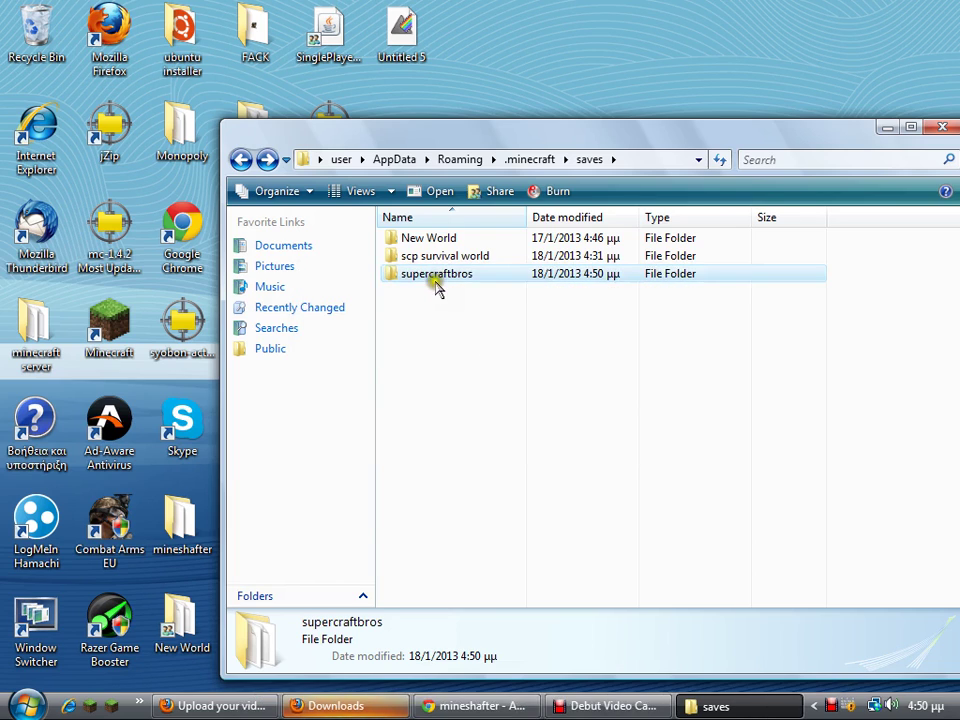
- Check the contents of the supercraftbros folder in saves and close the folder window
{"action": "double_click", "coordinate": [430, 276]}
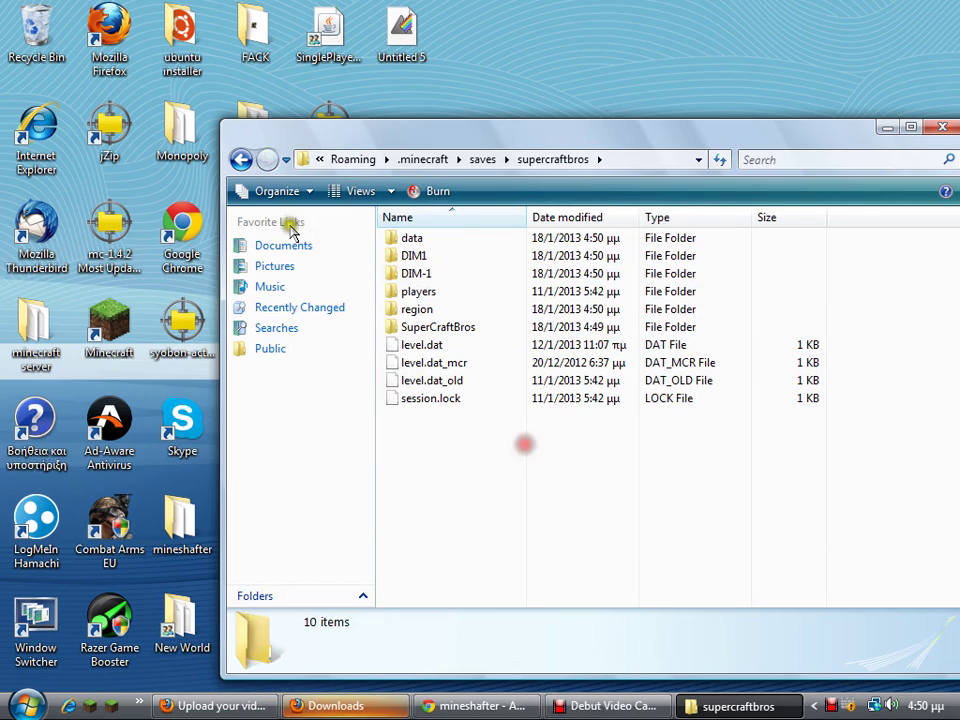
{"action": "left_click", "coordinate": [240, 160]}
{"action": "left_click_drag", "start_coordinate": [303, 140], "coordinate": [191, 108]}
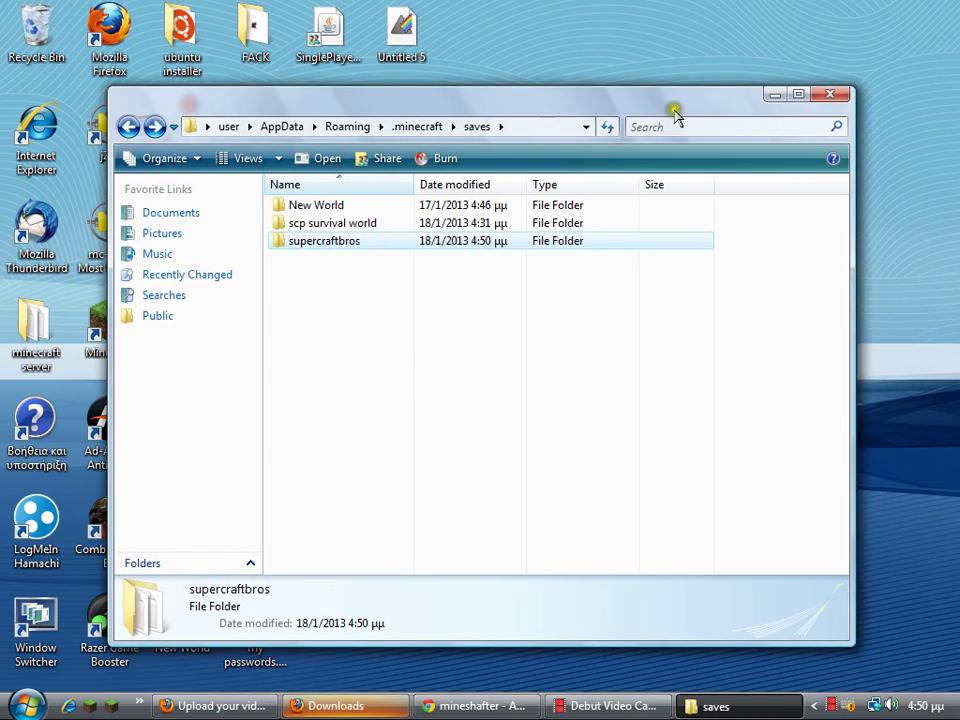
{"action": "left_click", "coordinate": [827, 97]}
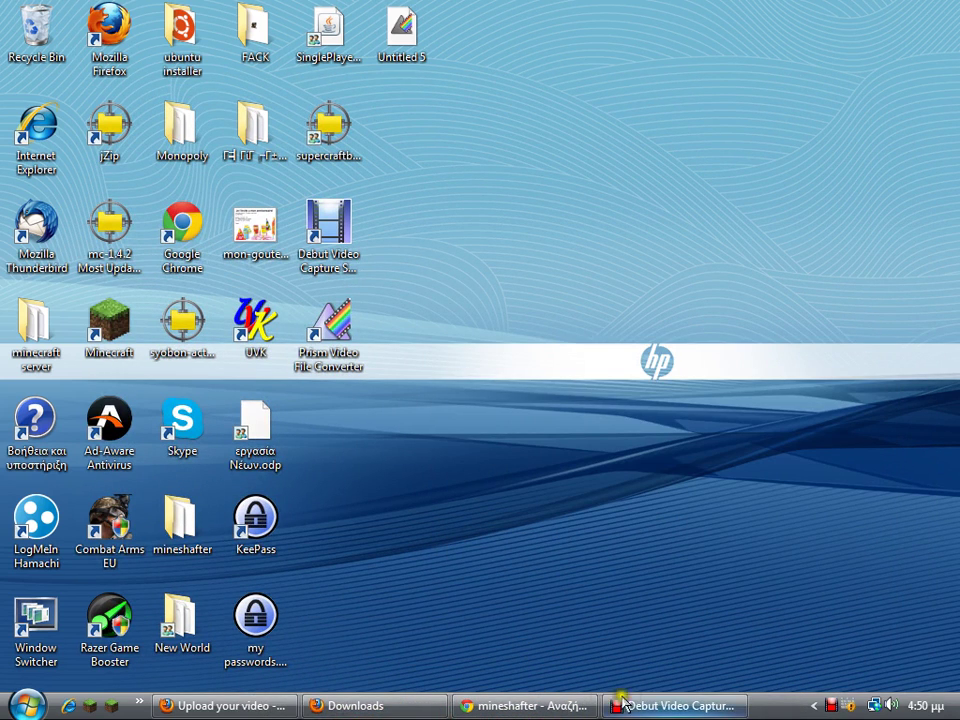
- Launch Minecraft with the filled-in username and play the SuperCraftBros world in singleplayer
{"action": "left_click", "coordinate": [96, 705]}
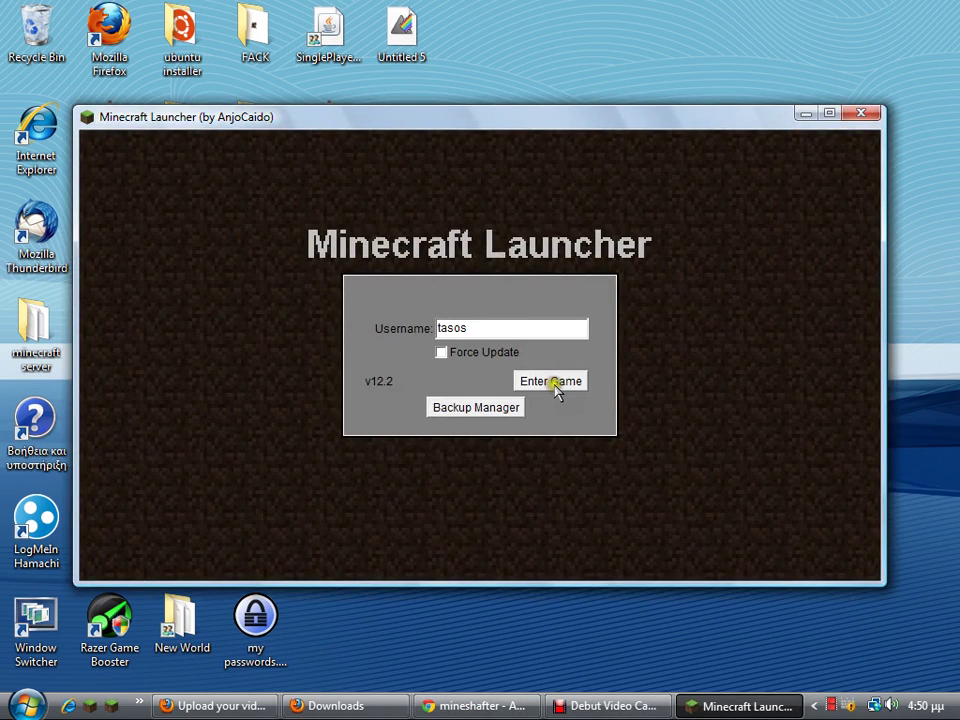
{"action": "left_click", "coordinate": [553, 384]}
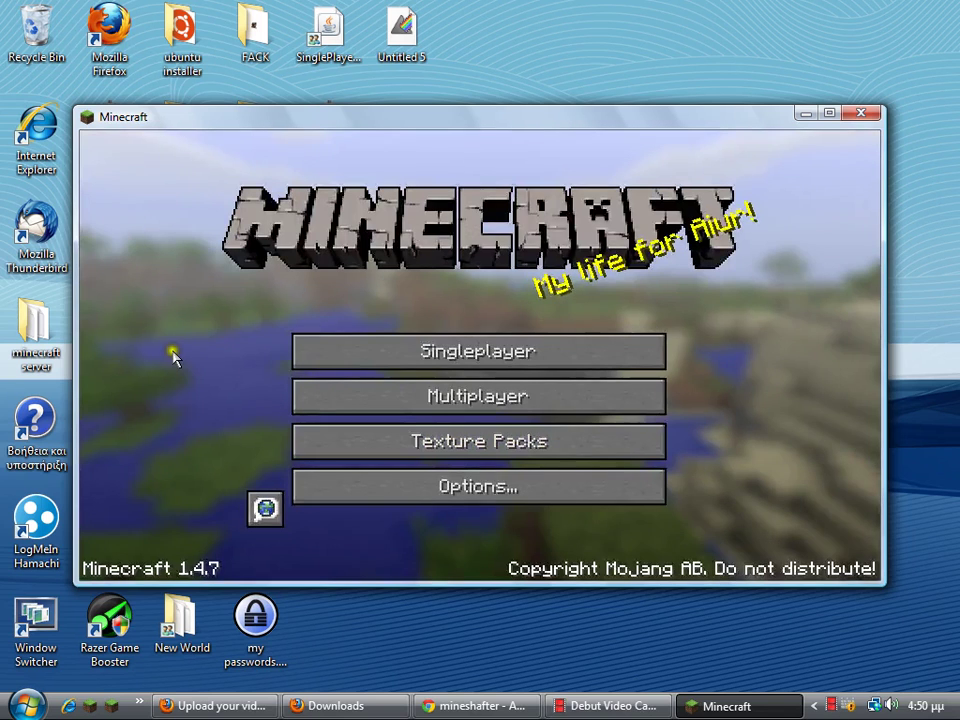
{"action": "left_click", "coordinate": [456, 352]}
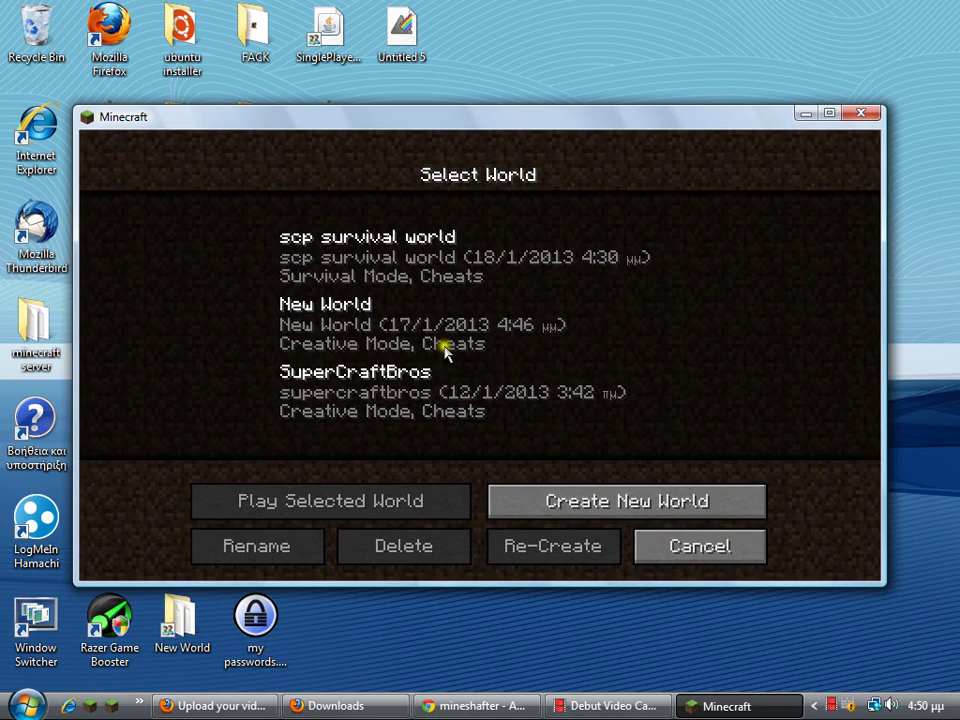
{"action": "left_click", "coordinate": [366, 395]}
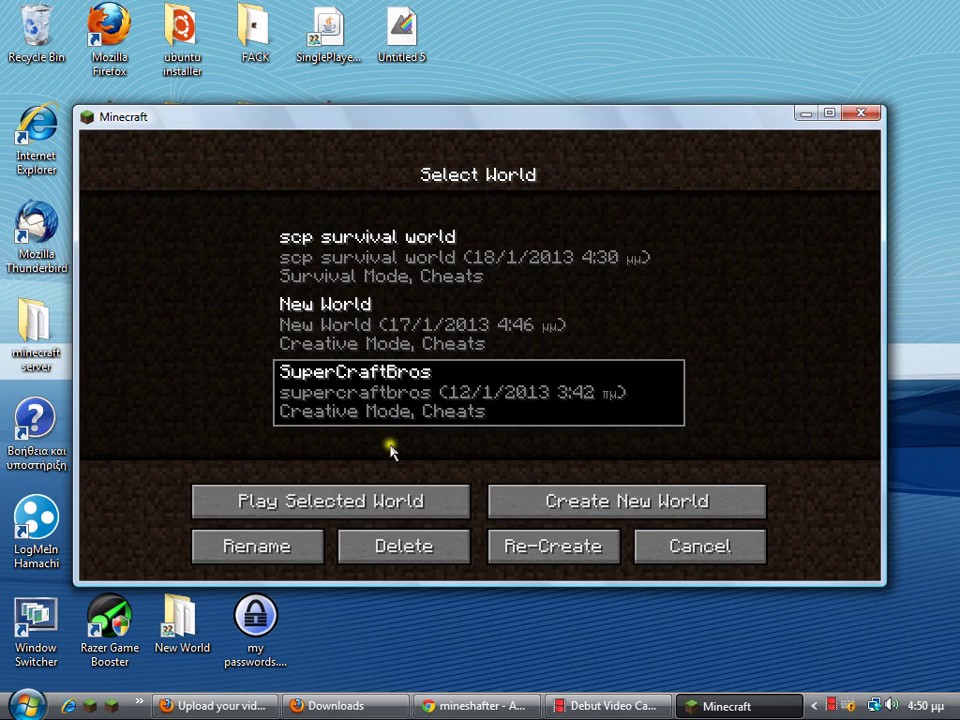
{"action": "left_click", "coordinate": [408, 497]}
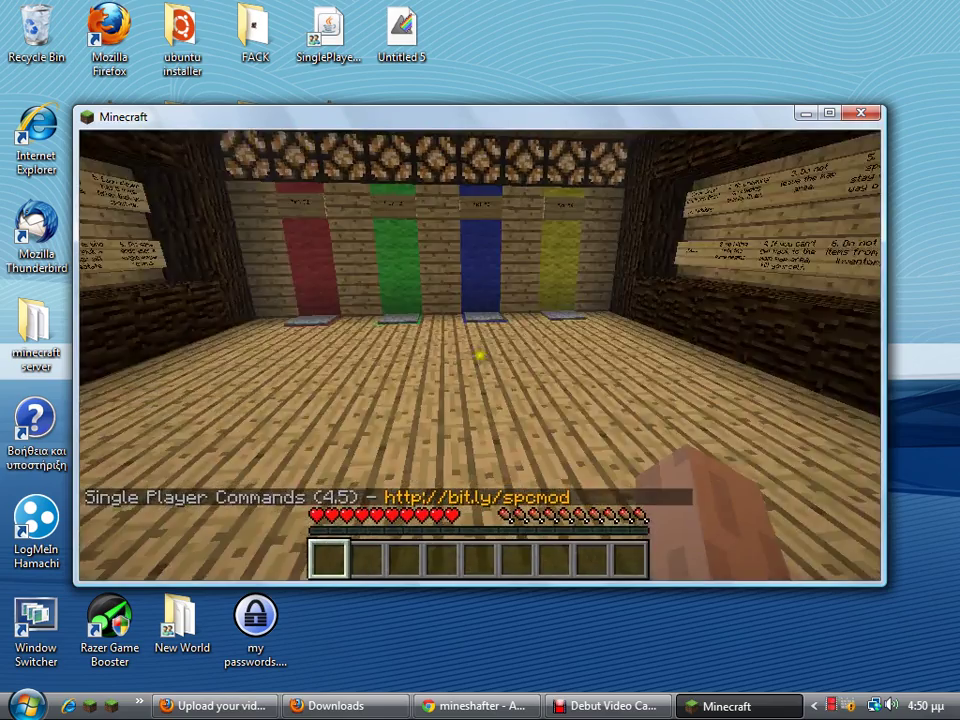
- Pick the Zombie class in the SuperCraftBros lobby, check its inventory and choose the Mushroom Island map for the fight
{"action": "key", "text": "w"}
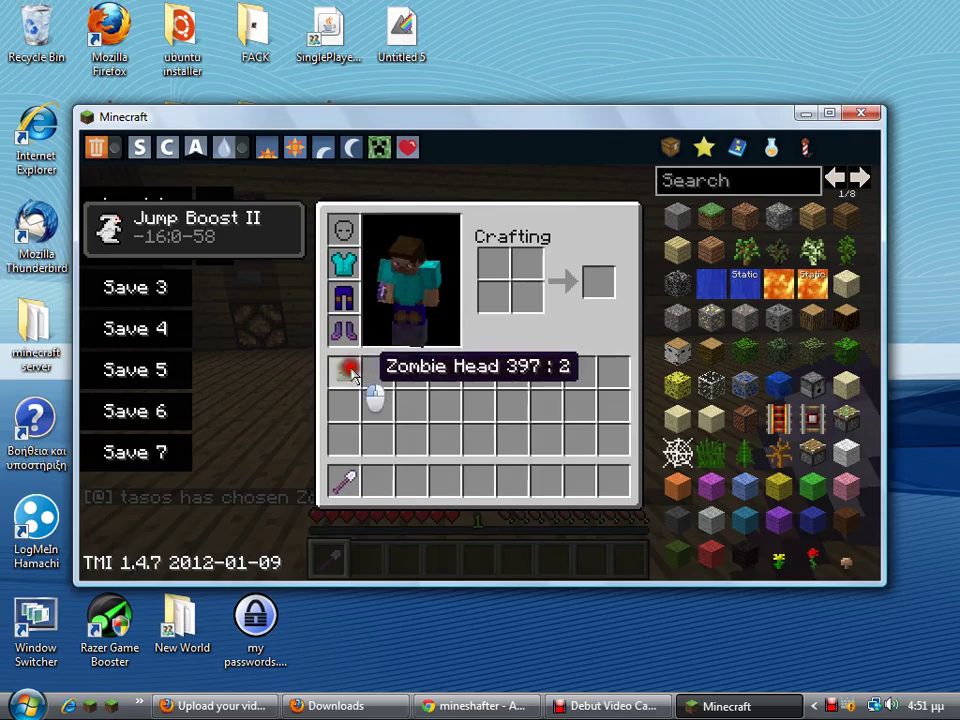
{"action": "key", "text": "e"}
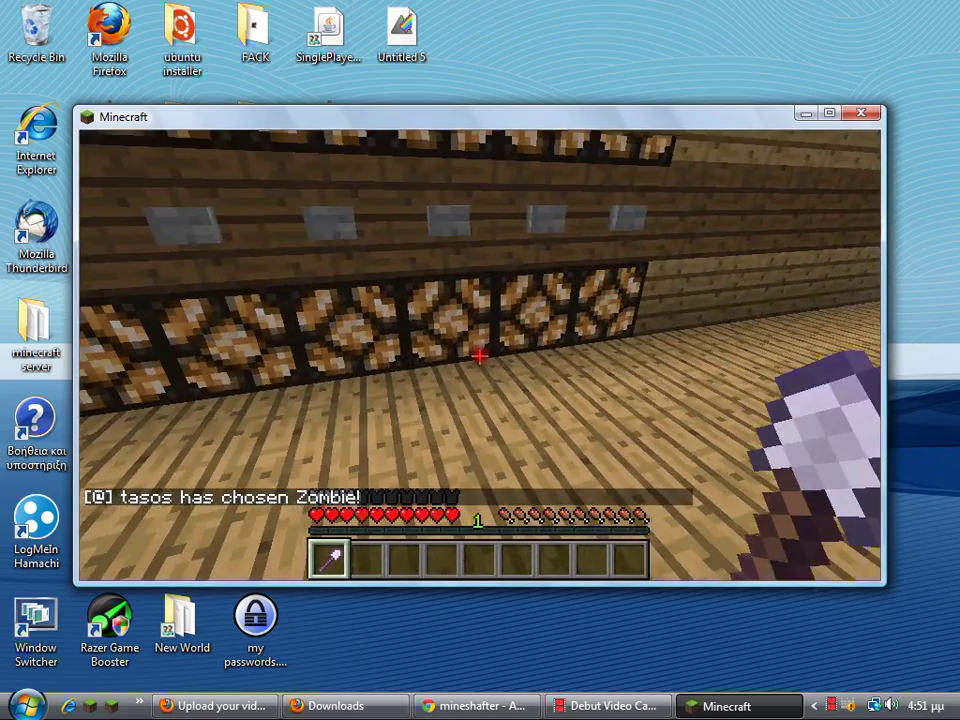
{"action": "right_click", "coordinate": [480, 355]}
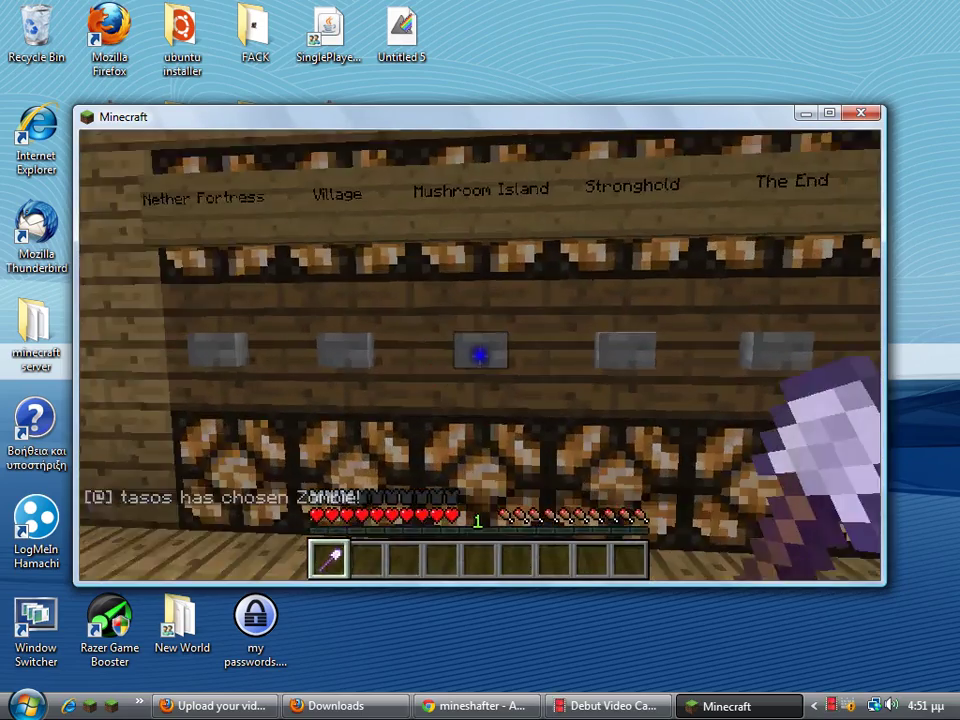
{"action": "right_click", "coordinate": [480, 355]}
{"action": "right_click", "coordinate": [480, 355]}
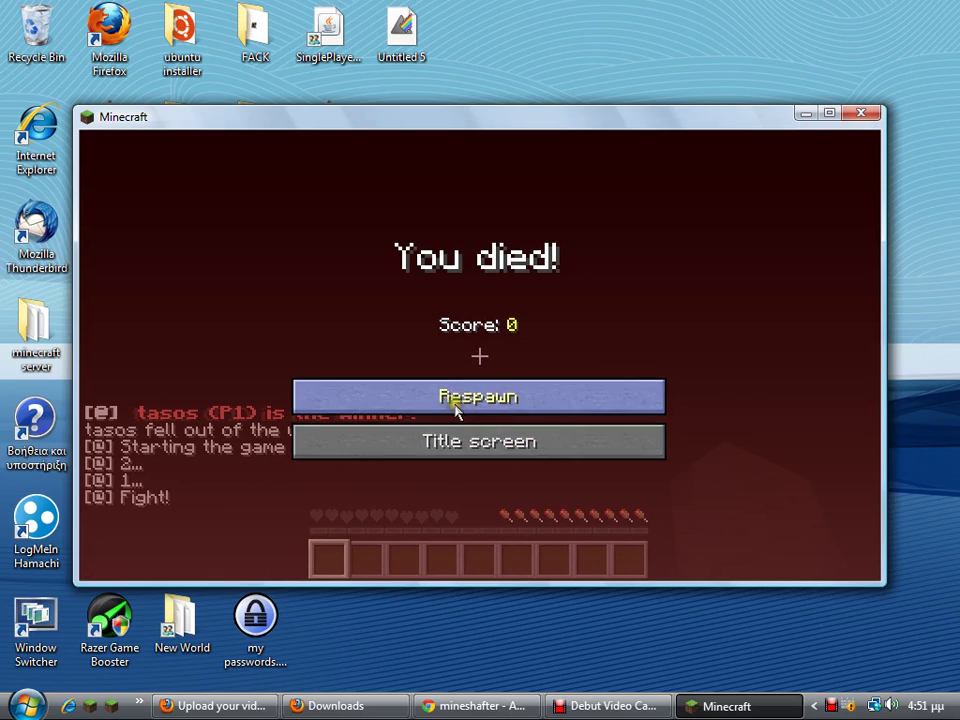
- Leave the match for the title screen, delete the SuperCraftBros world from the singleplayer list and close Minecraft
{"action": "left_click", "coordinate": [489, 443]}
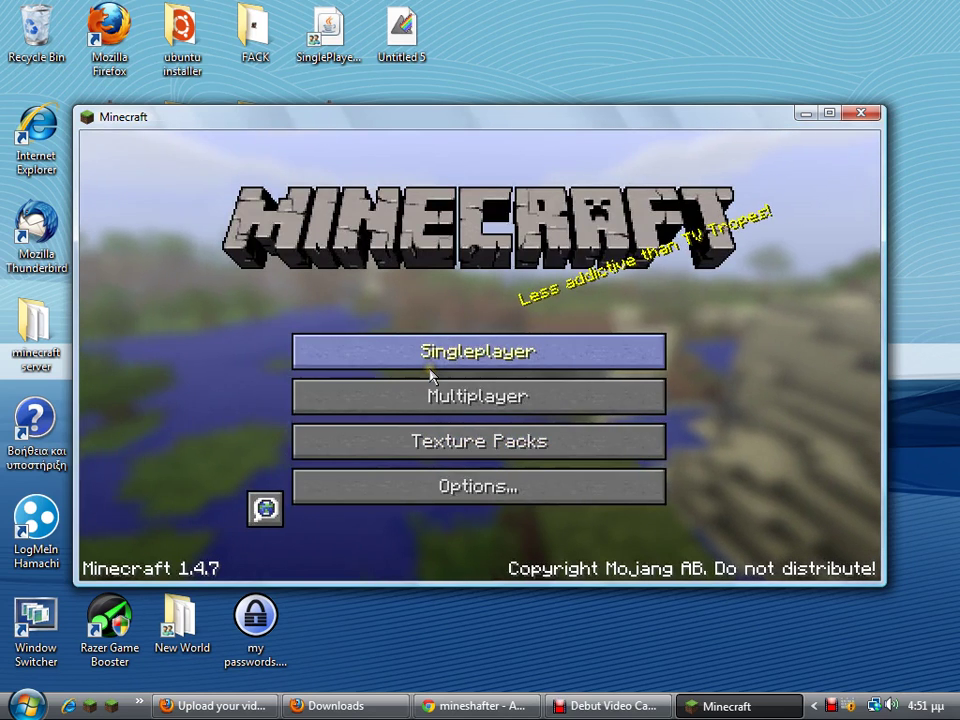
{"action": "left_click", "coordinate": [430, 367]}
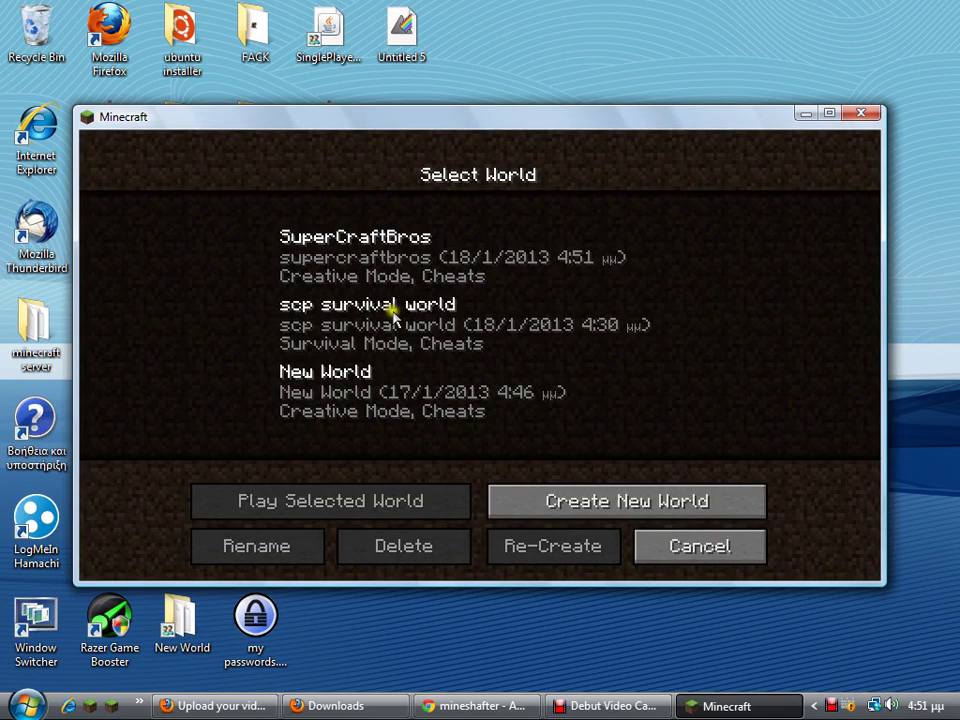
{"action": "left_click", "coordinate": [343, 258]}
{"action": "left_click", "coordinate": [410, 547]}
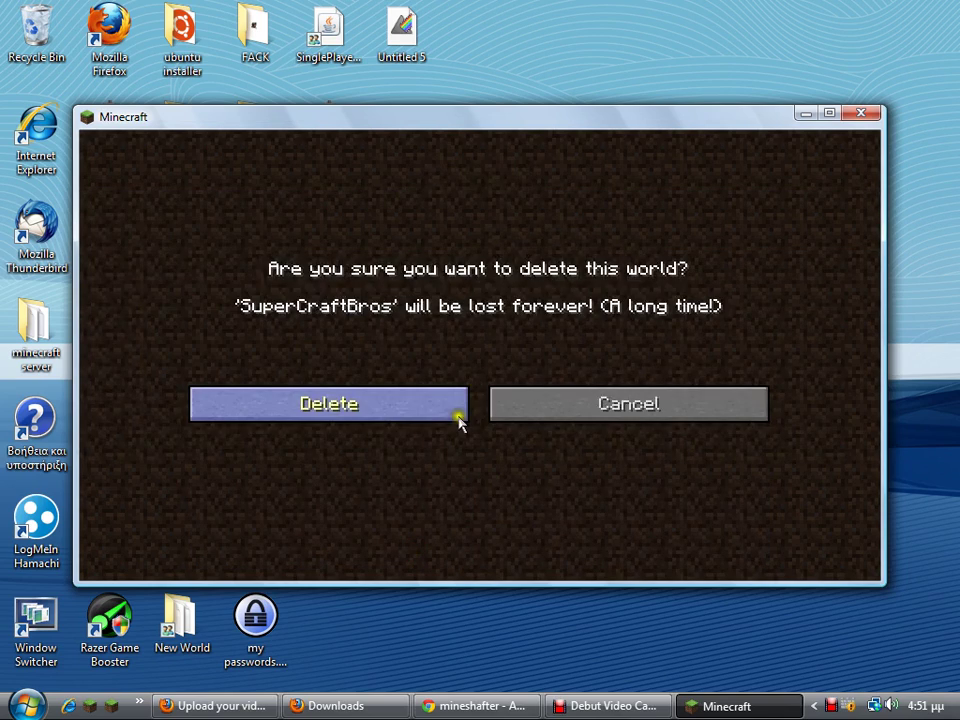
{"action": "left_click", "coordinate": [422, 411]}
{"action": "left_click", "coordinate": [658, 541]}
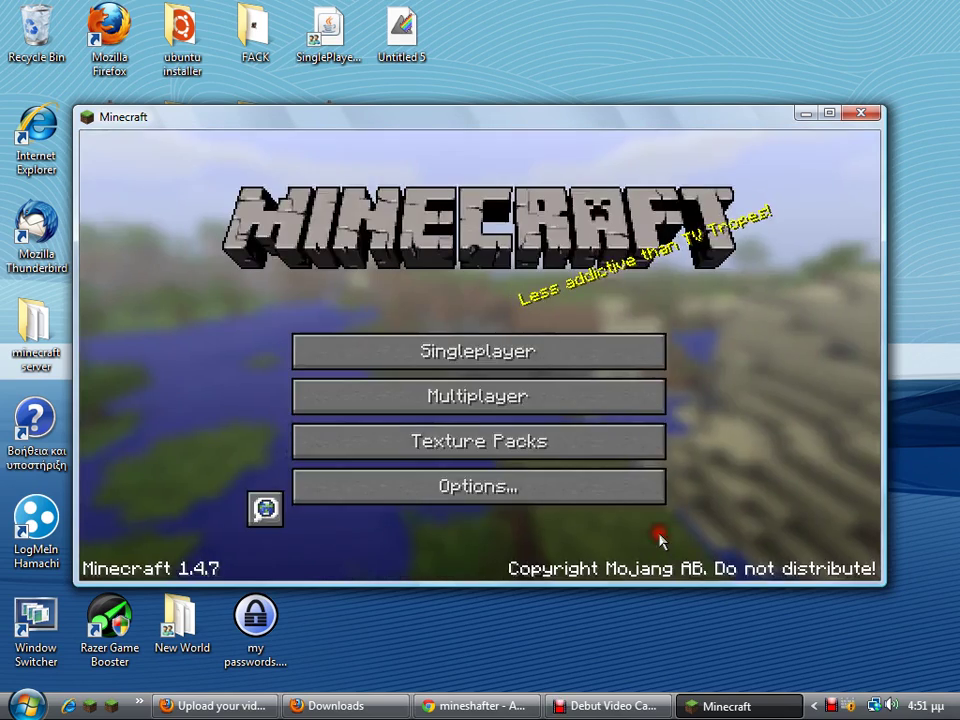
{"action": "left_click", "coordinate": [861, 113]}
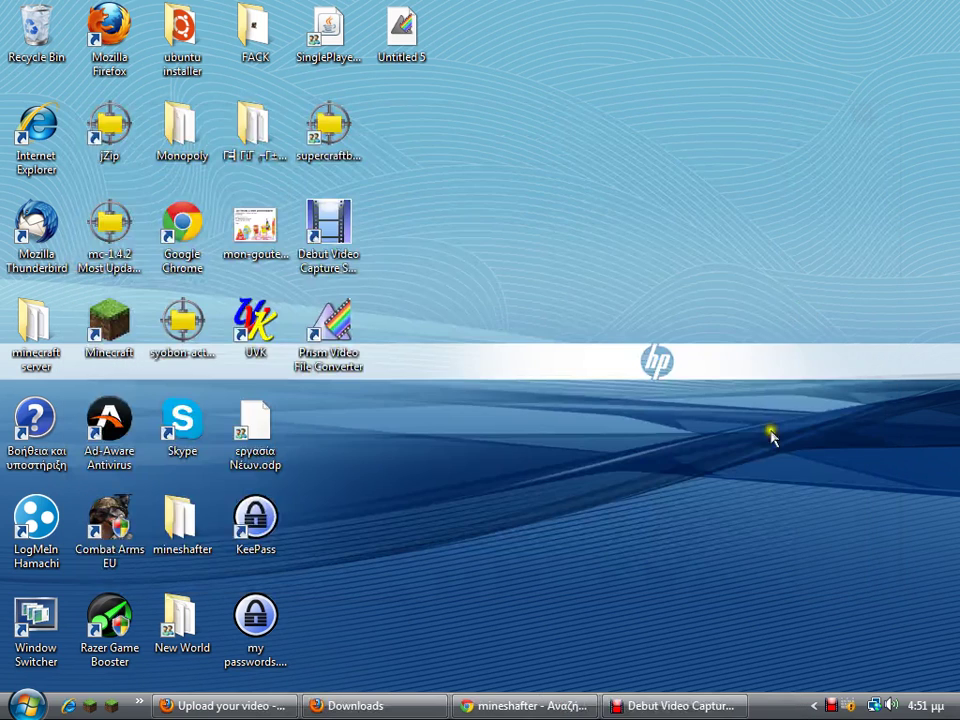
{"action": "left_click", "coordinate": [724, 496]}
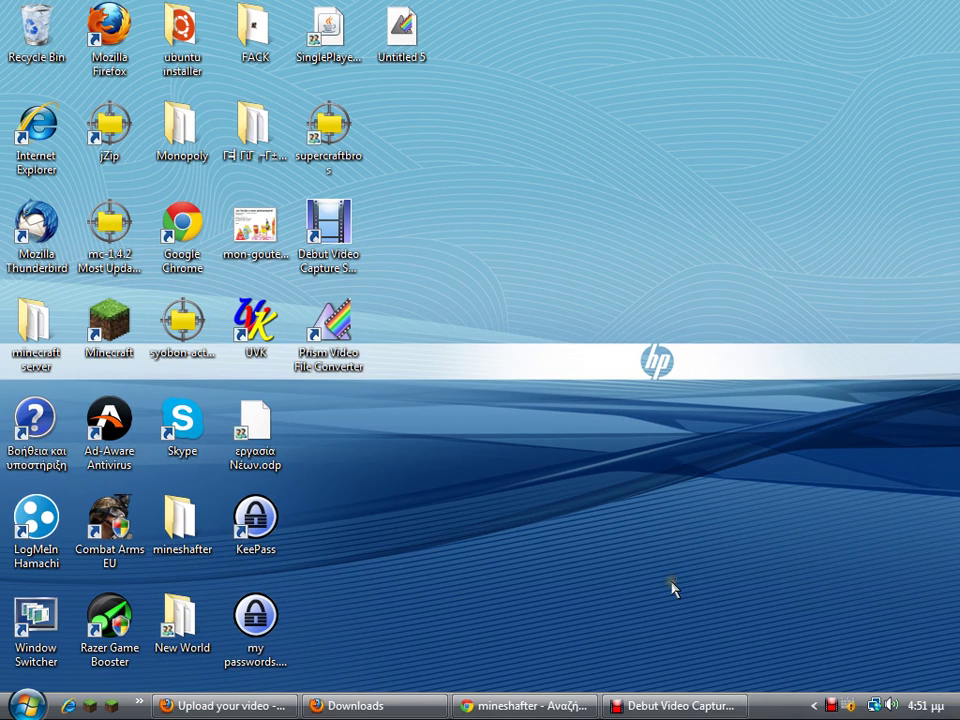
{"action": "left_click", "coordinate": [672, 706]}
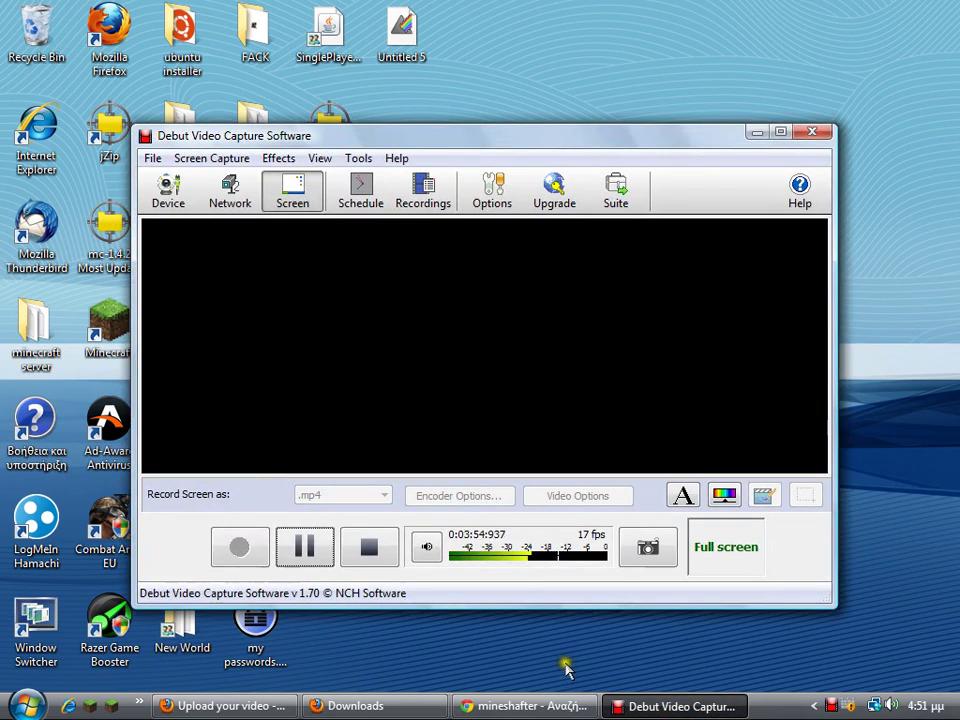